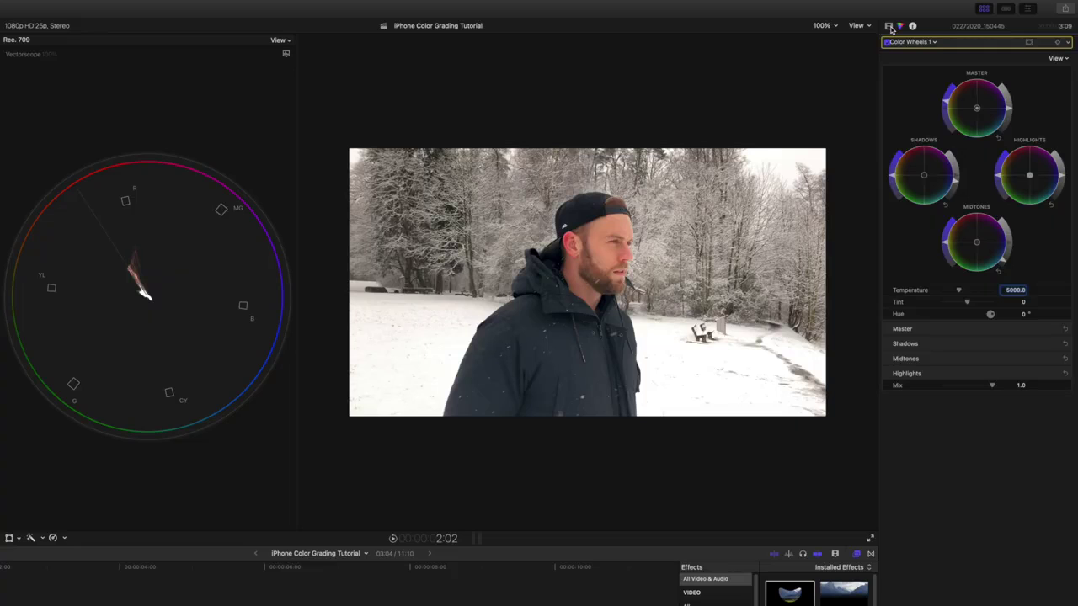
Step: Show the mountain clip's video settings and set the scope to Waveform with the Luma channel
left_click(889, 26)
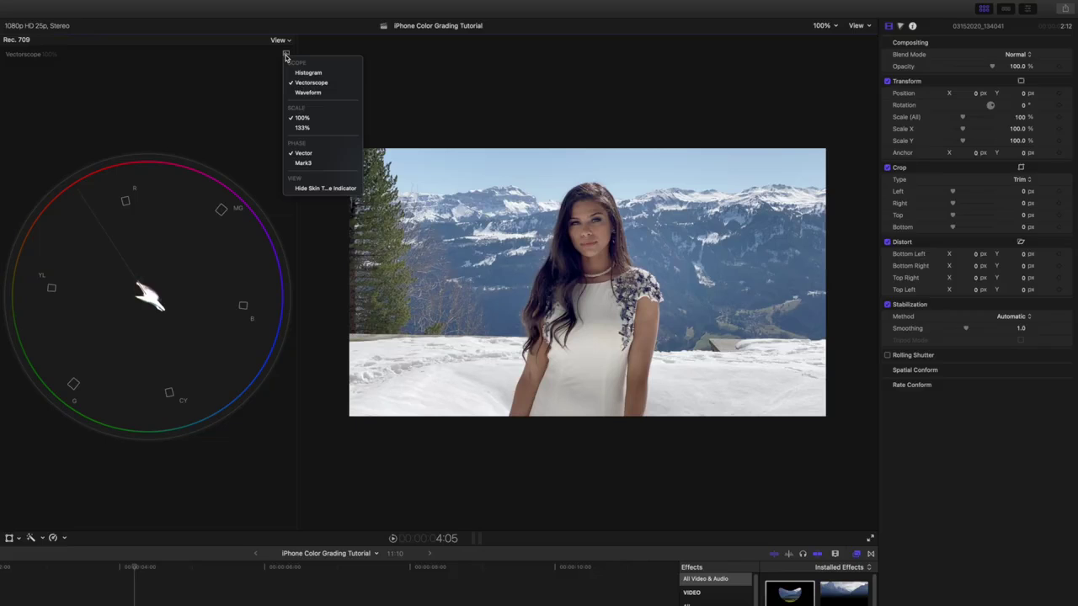
left_click(309, 92)
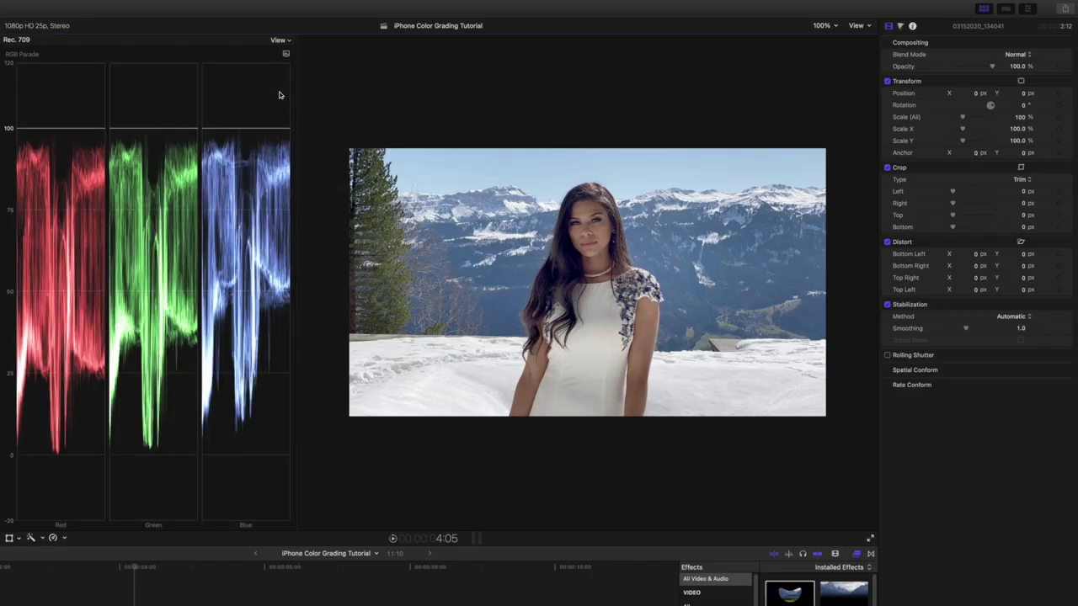
left_click(285, 54)
left_click(310, 168)
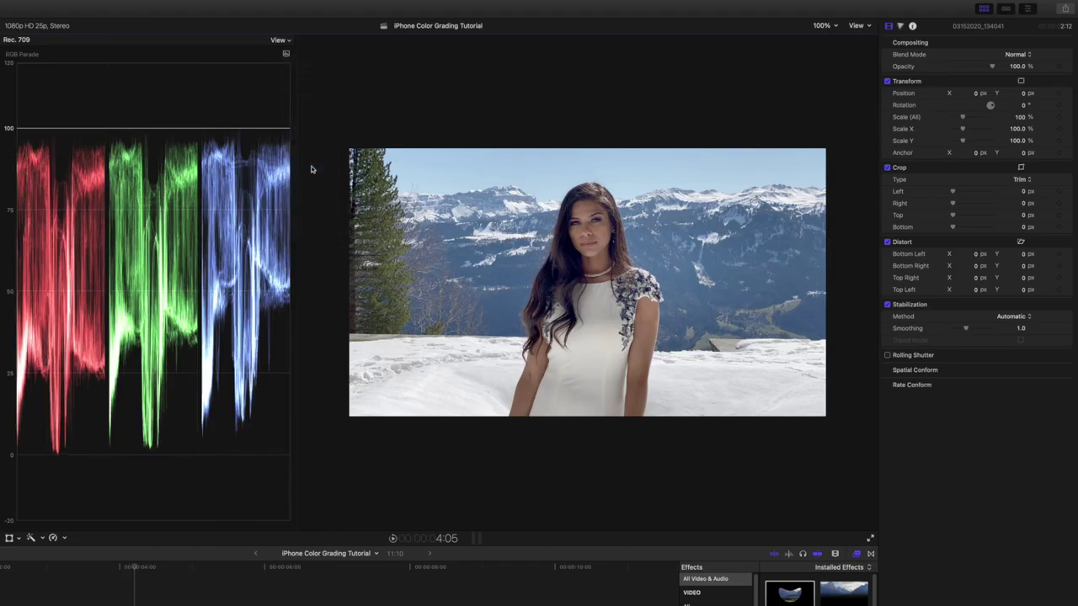
Step: Add color wheels to the mountain clip, lowering the shadows slightly, raising the highlights slightly and darkening the midtones
left_click(900, 28)
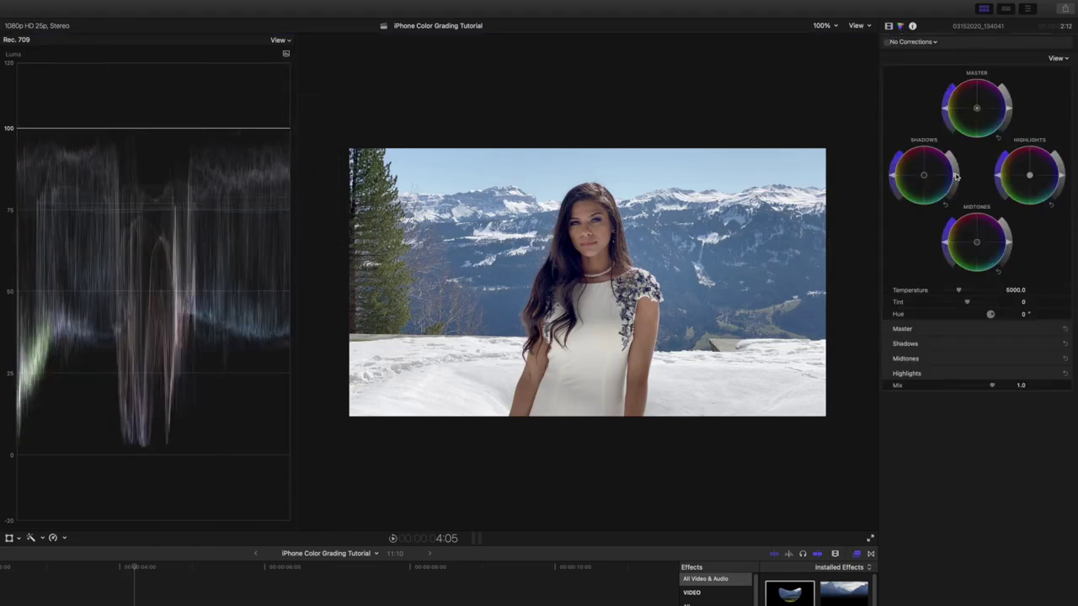
left_click_drag(956, 179, 956, 180)
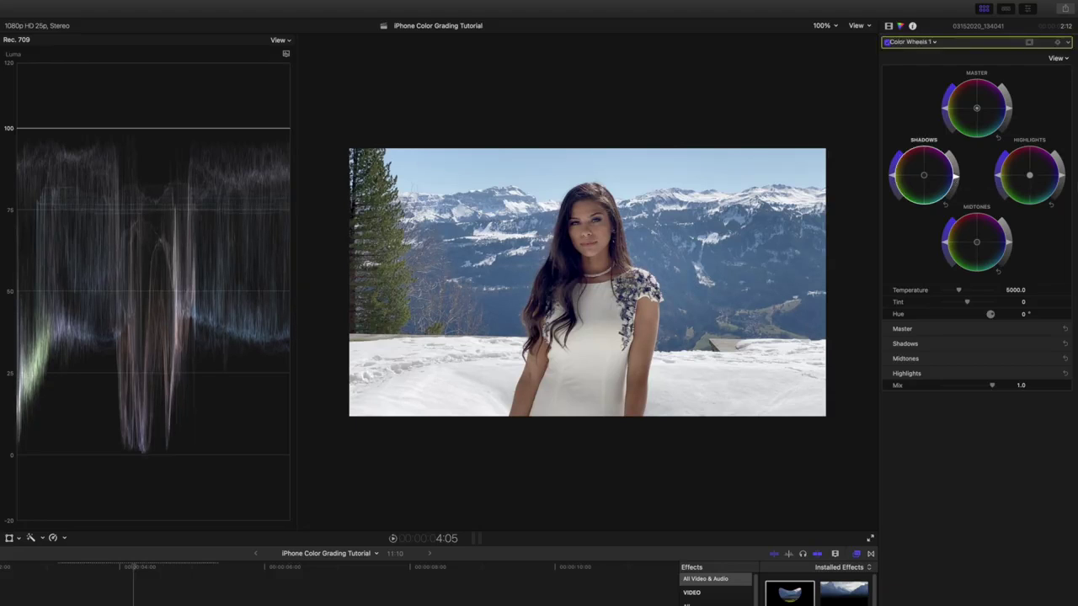
left_click_drag(1062, 178, 1064, 177)
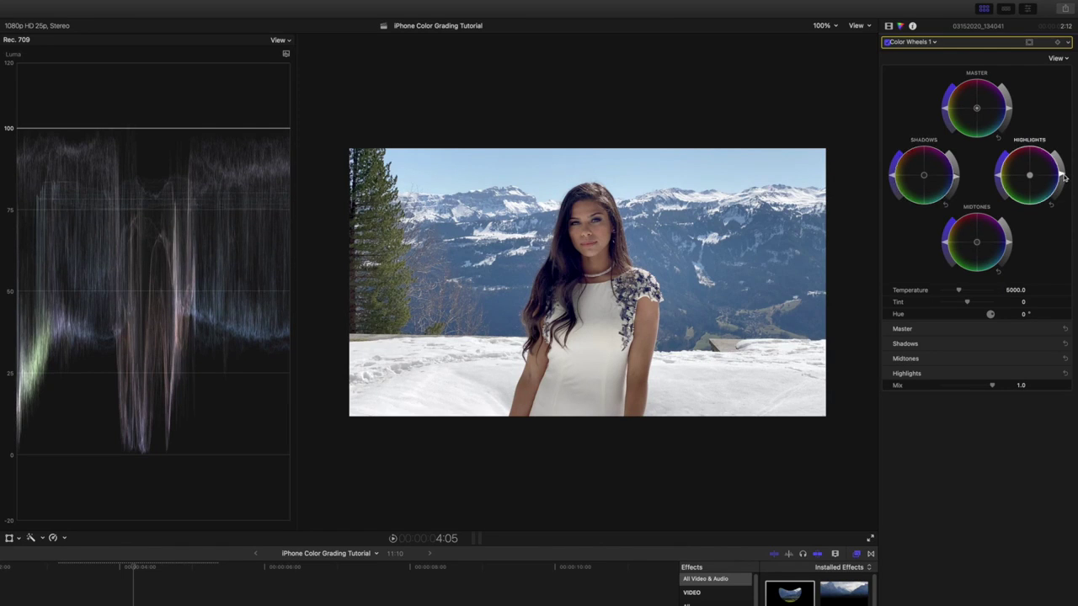
left_click_drag(1011, 245, 1012, 262)
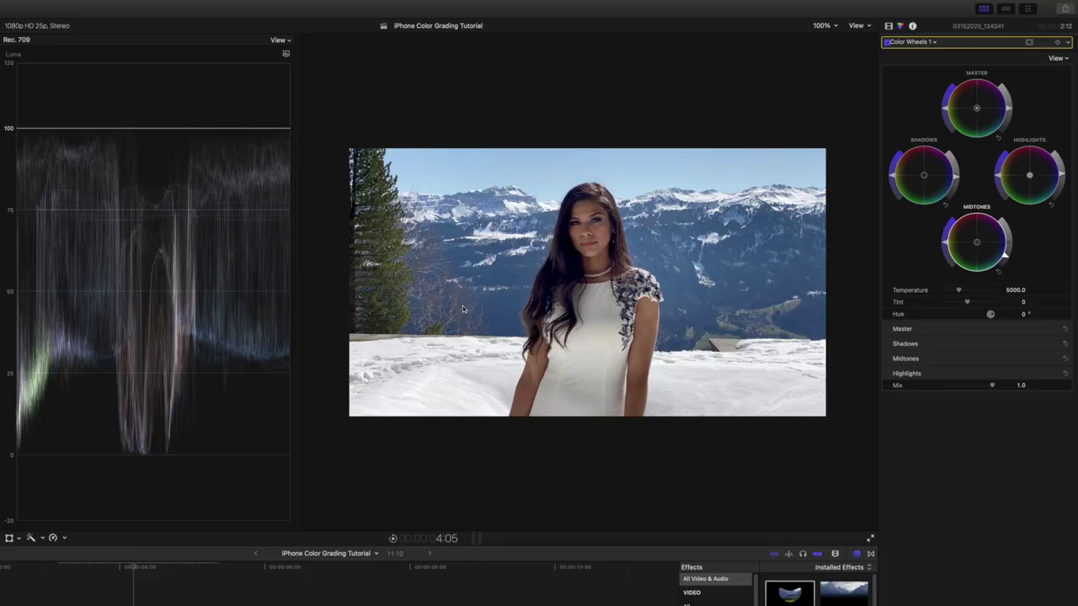
Step: Switch the waveform scope to RGB Parade and apply Balance Color to the mountain clip
left_click(285, 54)
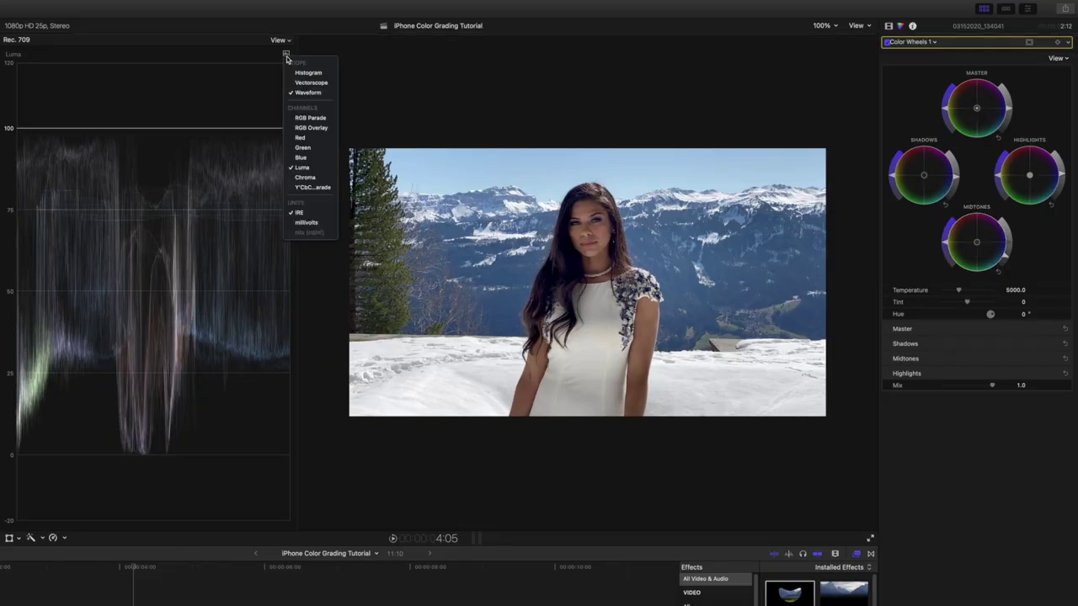
left_click(312, 118)
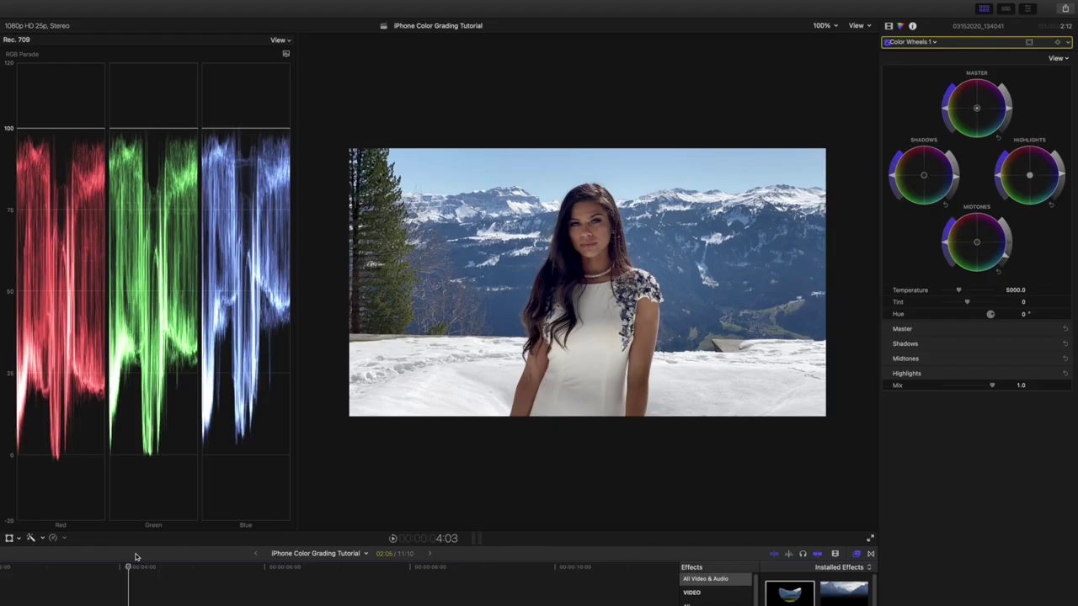
left_click(31, 539)
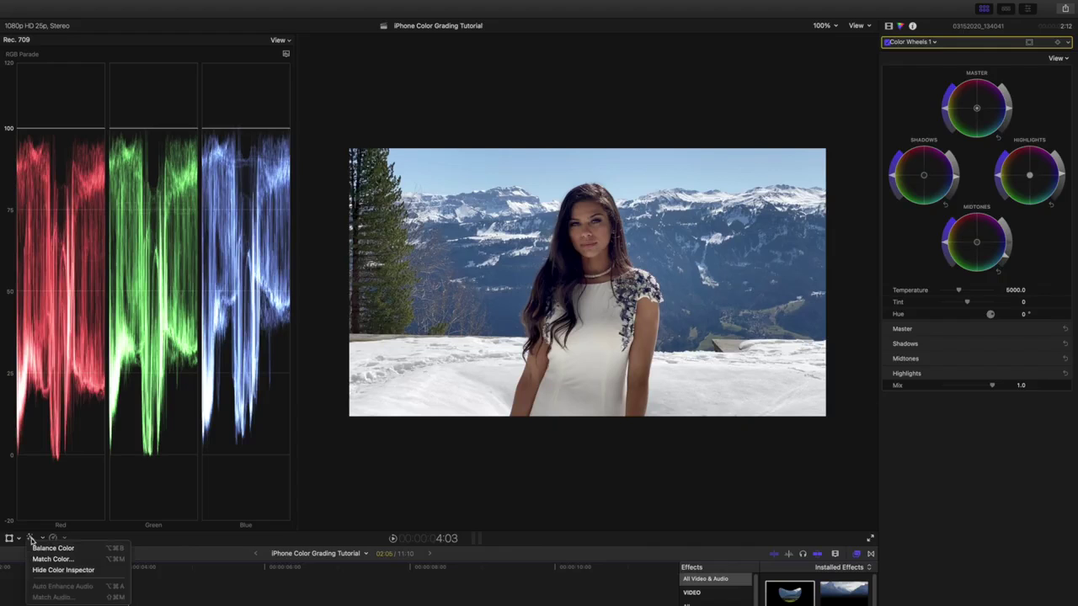
left_click(43, 548)
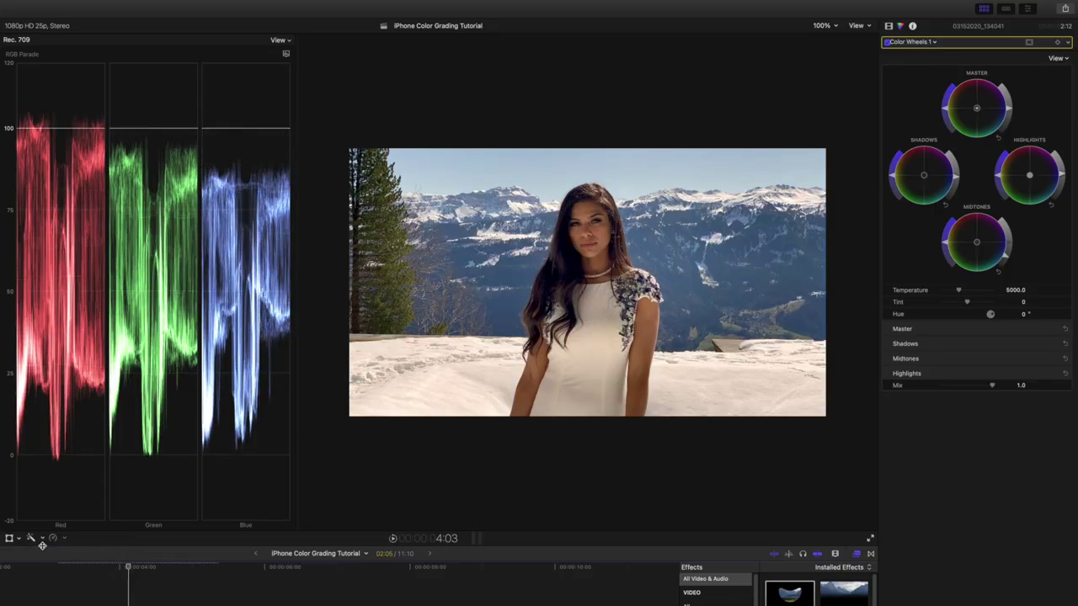
Step: Set the Balance Color method to White Balance and sample the snow in the foreground
left_click(889, 26)
left_click(1015, 69)
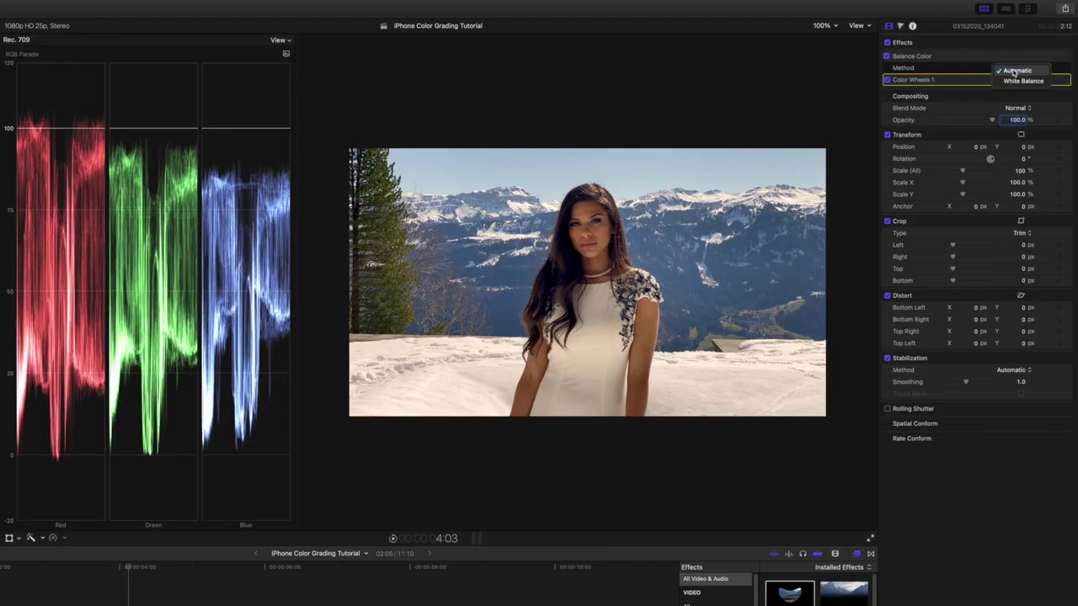
left_click(1020, 82)
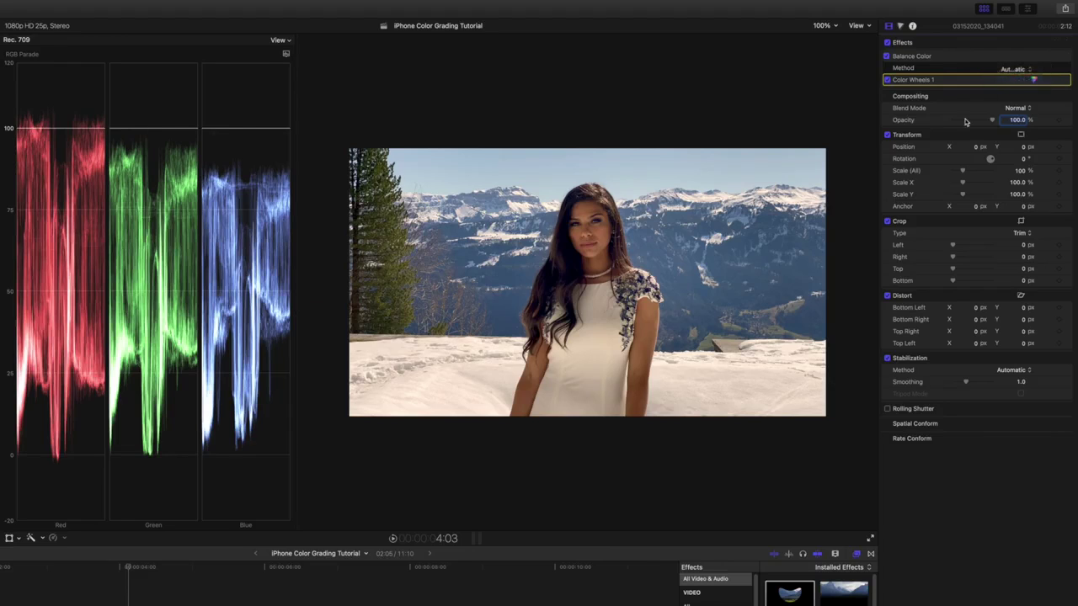
left_click(472, 378)
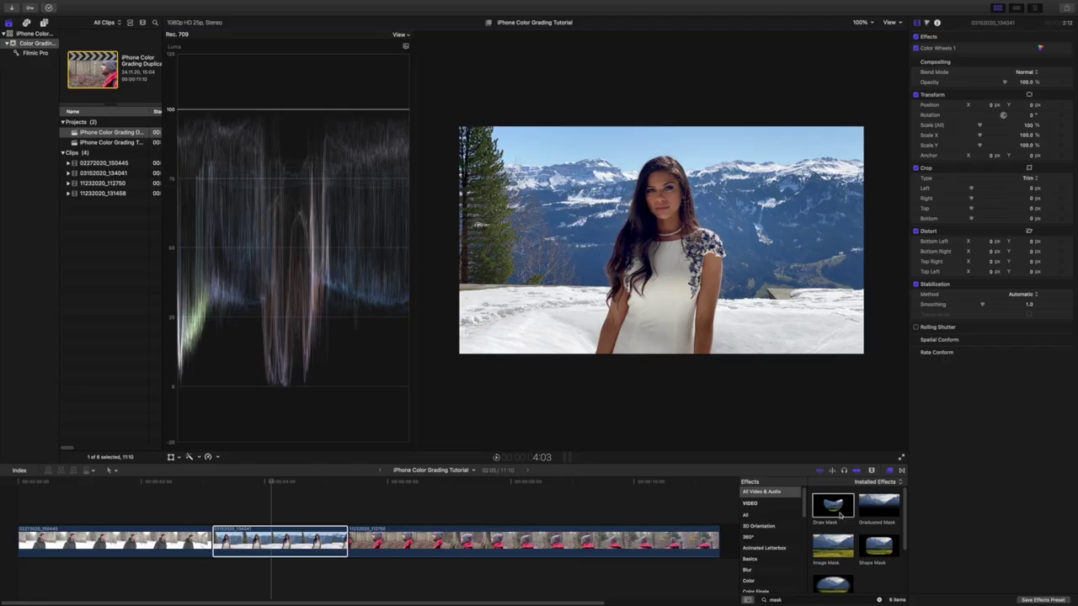
Step: Apply the Draw Mask effect to the mountain clip and outline the woman's face with a closed mask
mouse_move(838, 514)
left_mouse_down()
mouse_move(722, 496)
mouse_move(515, 497)
mouse_move(285, 518)
mouse_move(273, 547)
left_mouse_up()
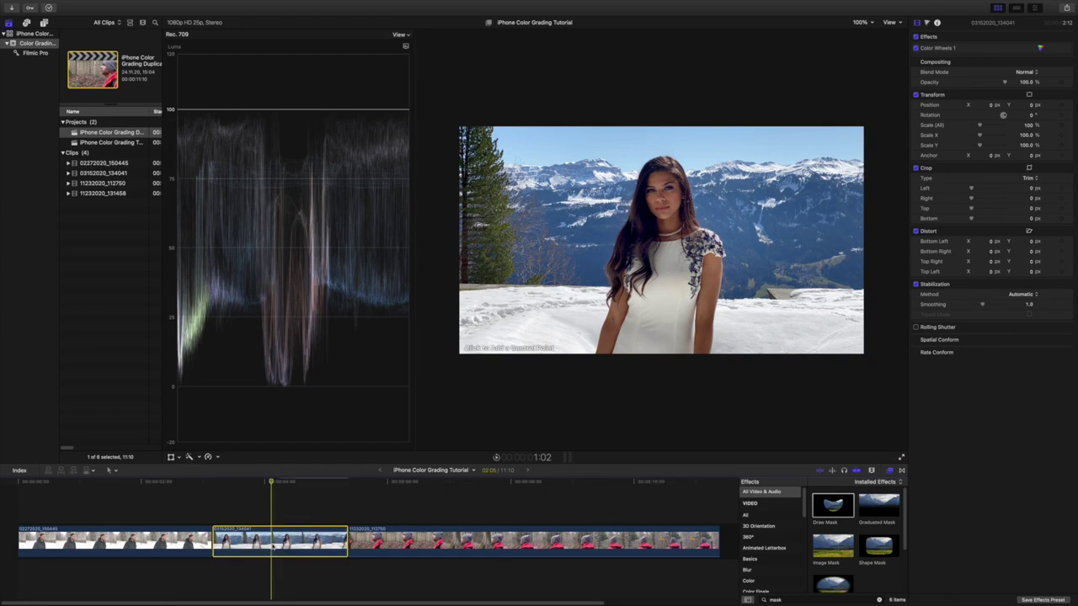
left_click(650, 188)
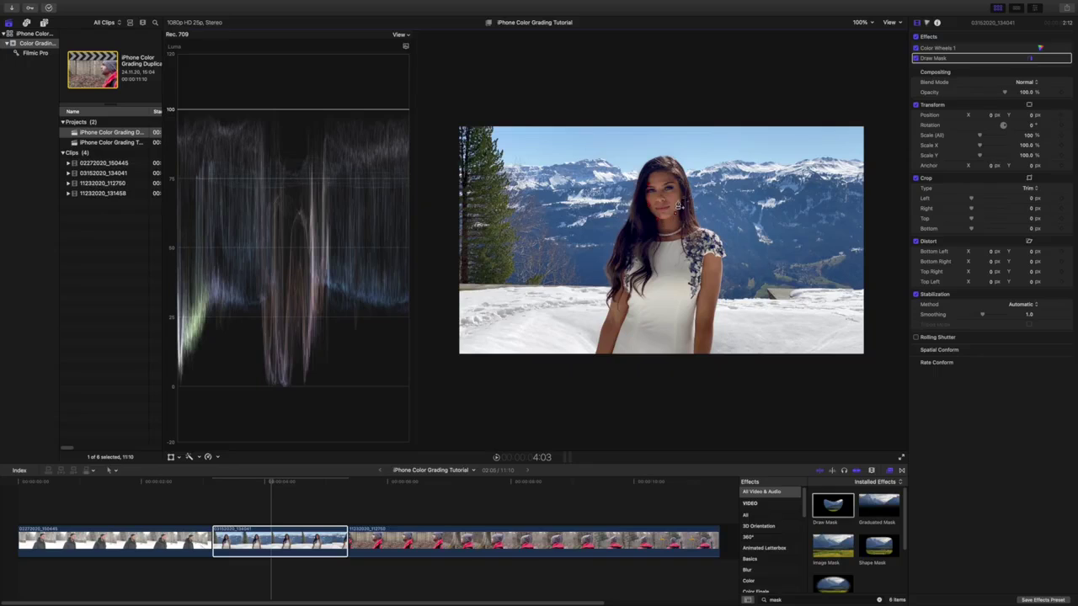
left_click(650, 189)
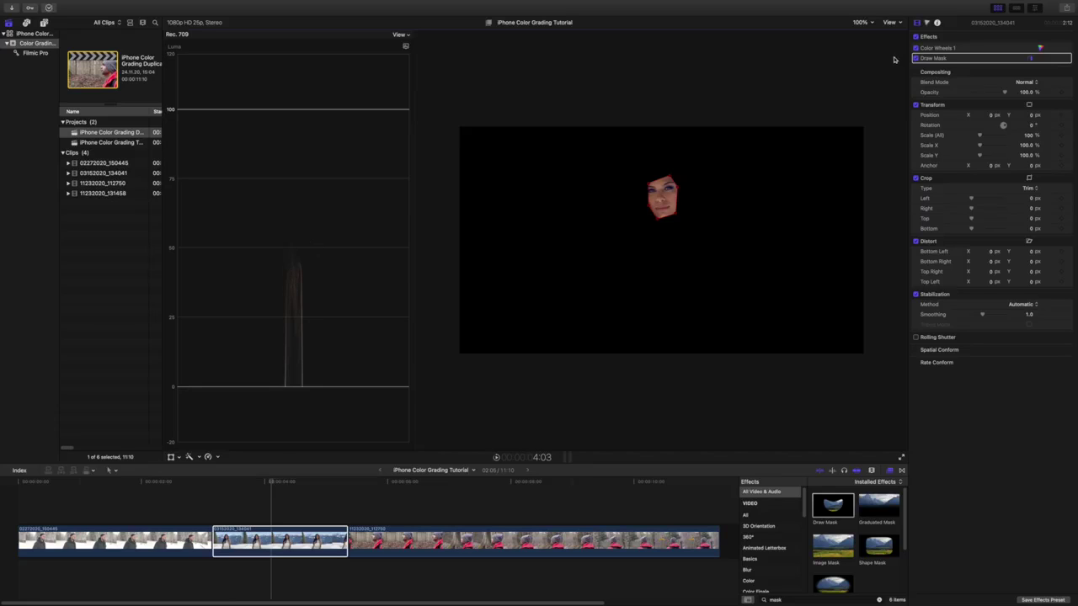
Step: Brighten the masked face's midtones with the color wheels and switch the scope to Vectorscope
left_click(928, 23)
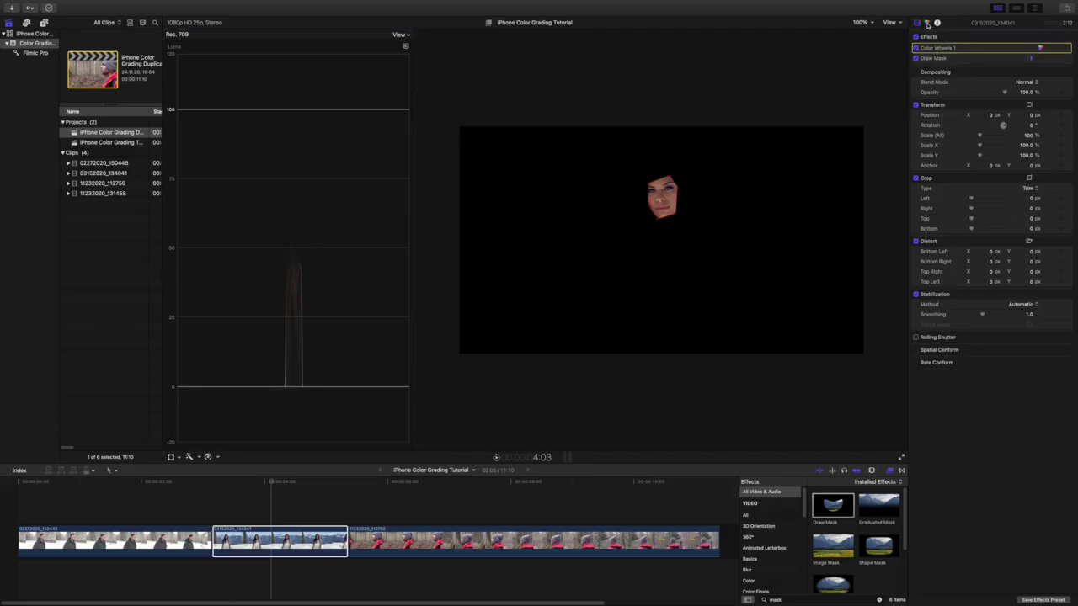
left_click(927, 24)
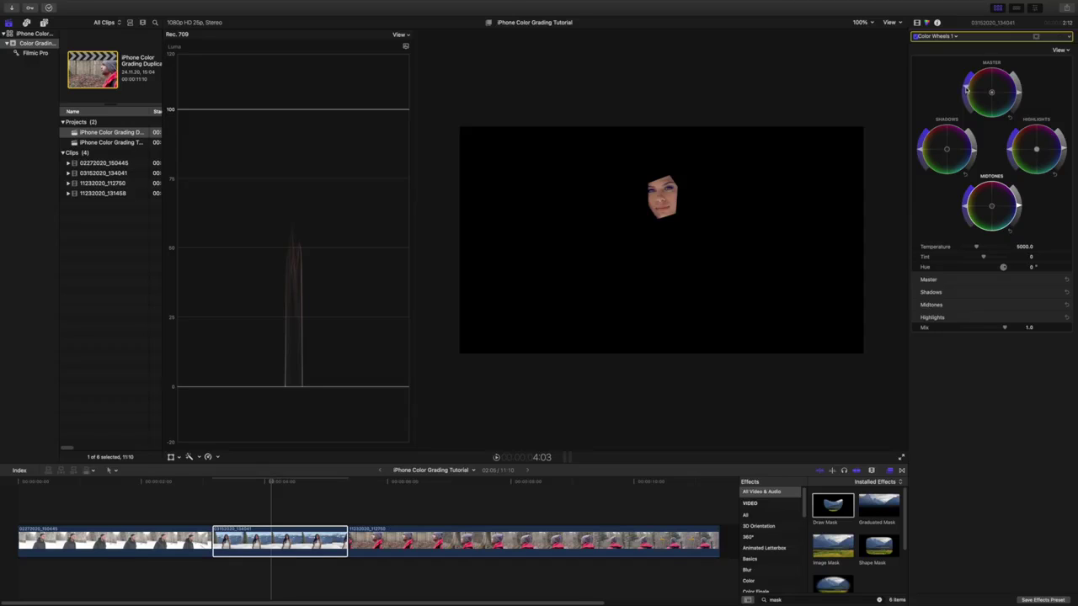
left_click(405, 46)
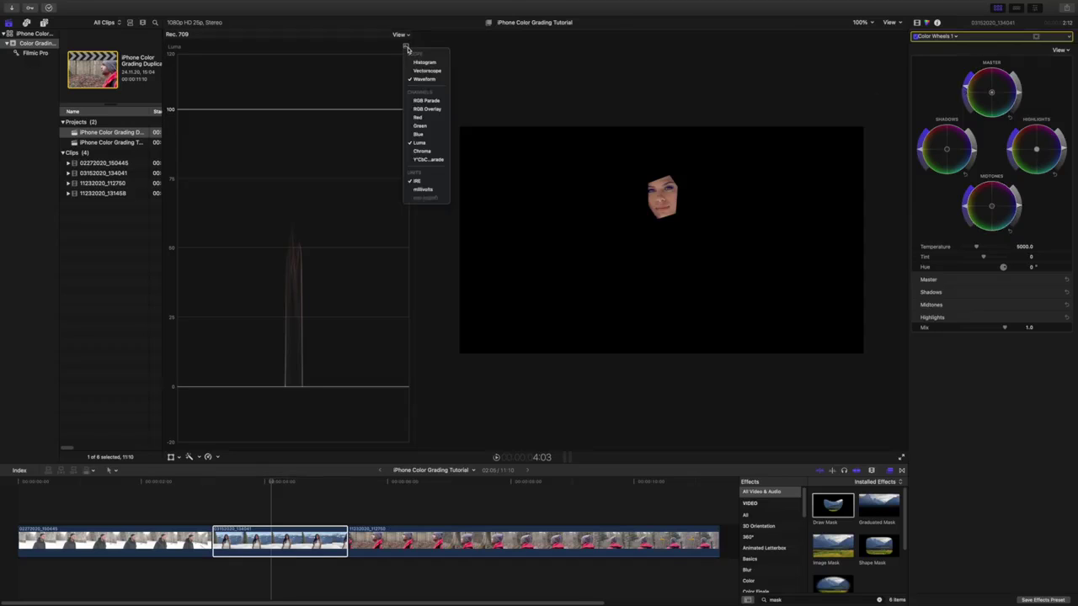
left_click(426, 71)
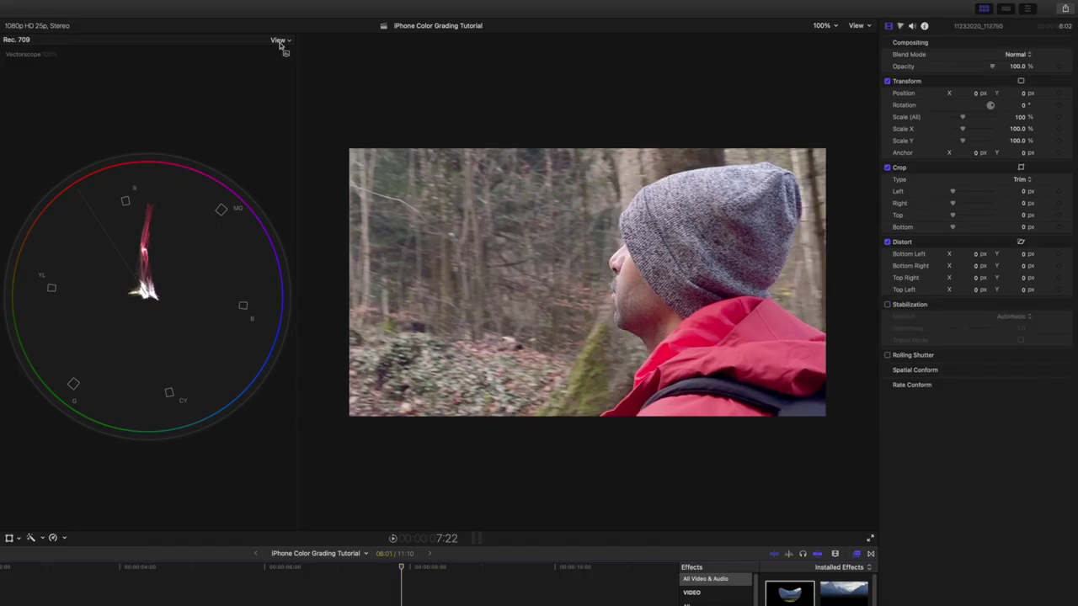
Step: Set the scope back to Waveform with the Luma channel for the red jacket clip
left_click(286, 55)
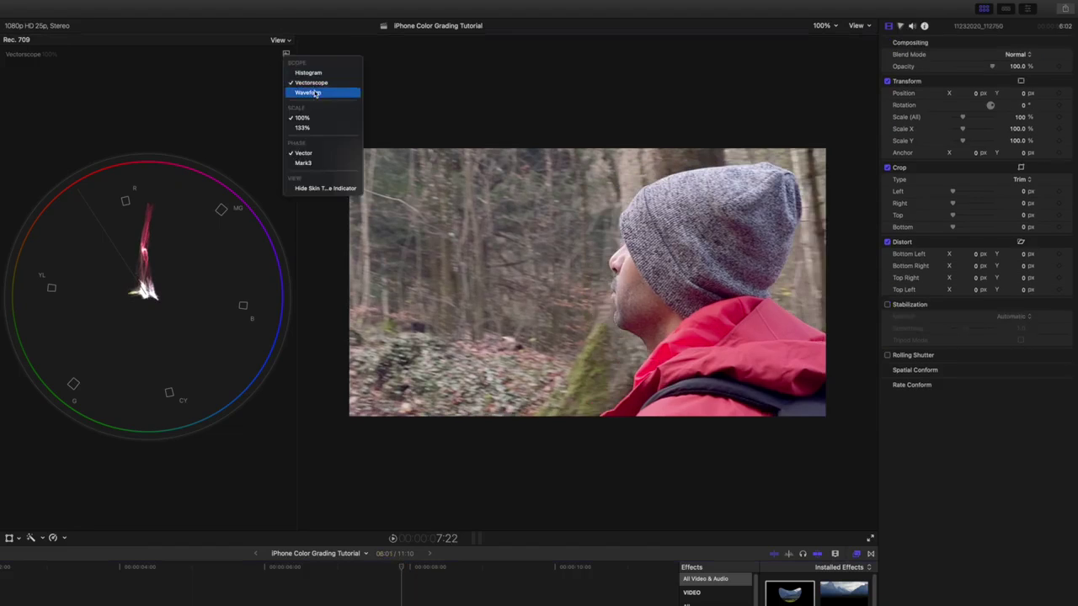
left_click(316, 93)
left_click(285, 55)
left_click(286, 220)
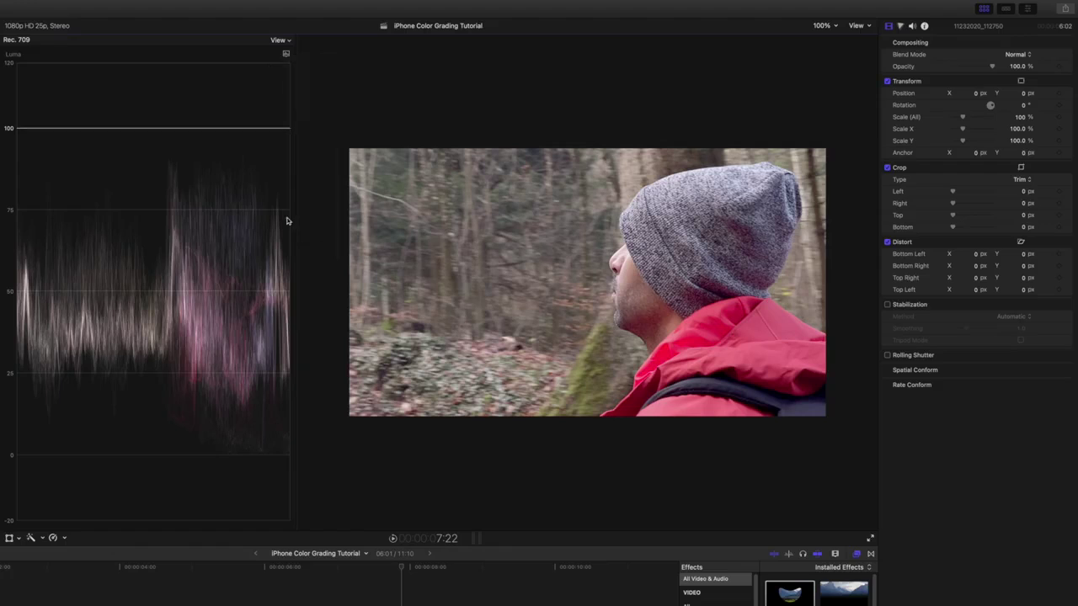
Step: Adjust the red jacket clip's shadows, raise its highlights and darken its midtones with color wheels, and switch the scope to RGB Parade
left_click(899, 29)
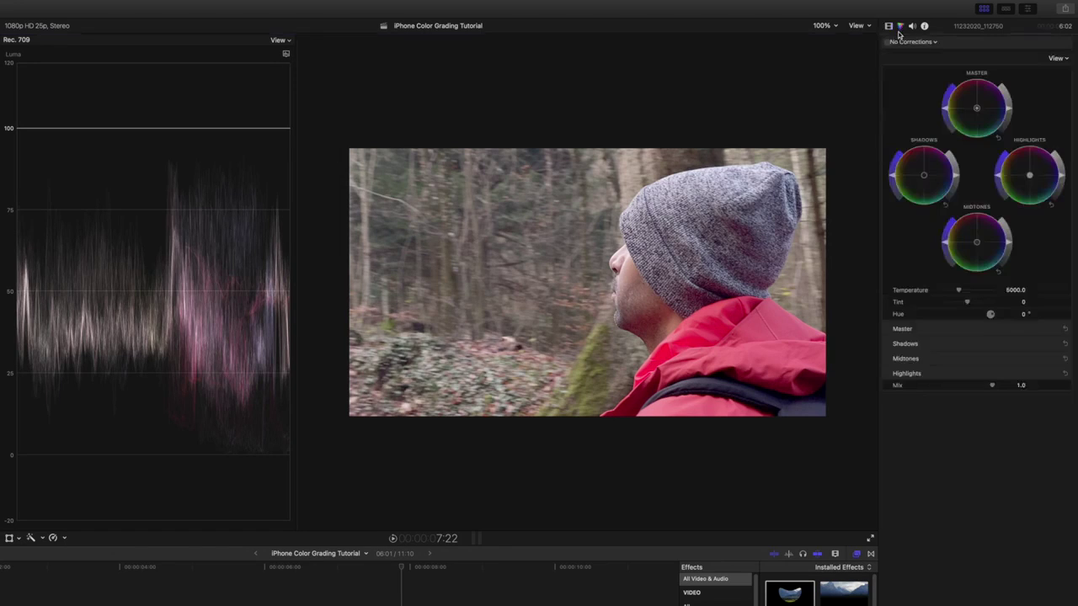
left_click(956, 177)
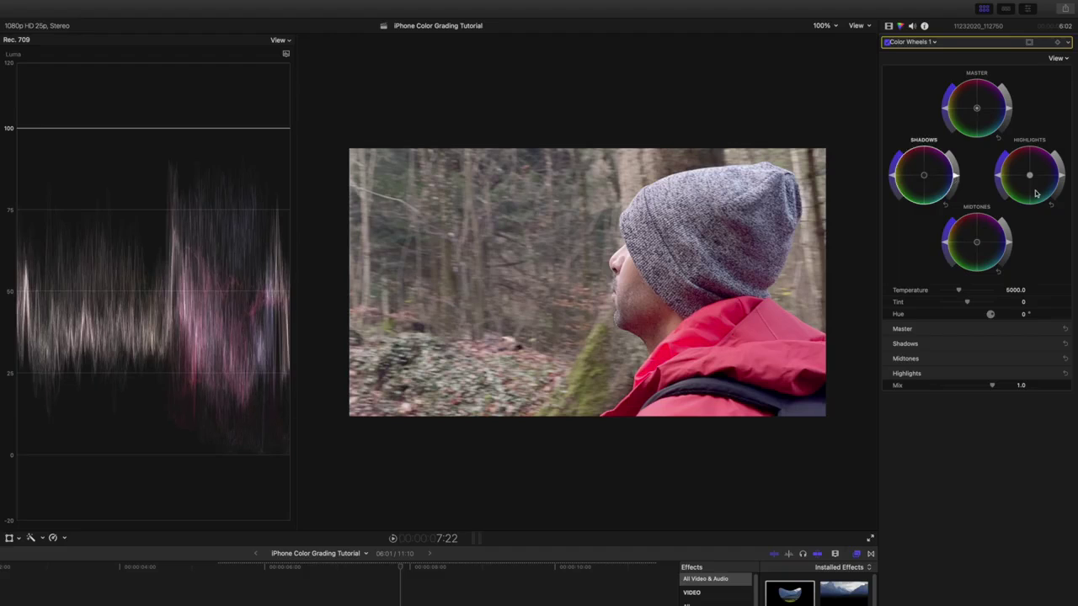
left_click_drag(1064, 179, 1064, 172)
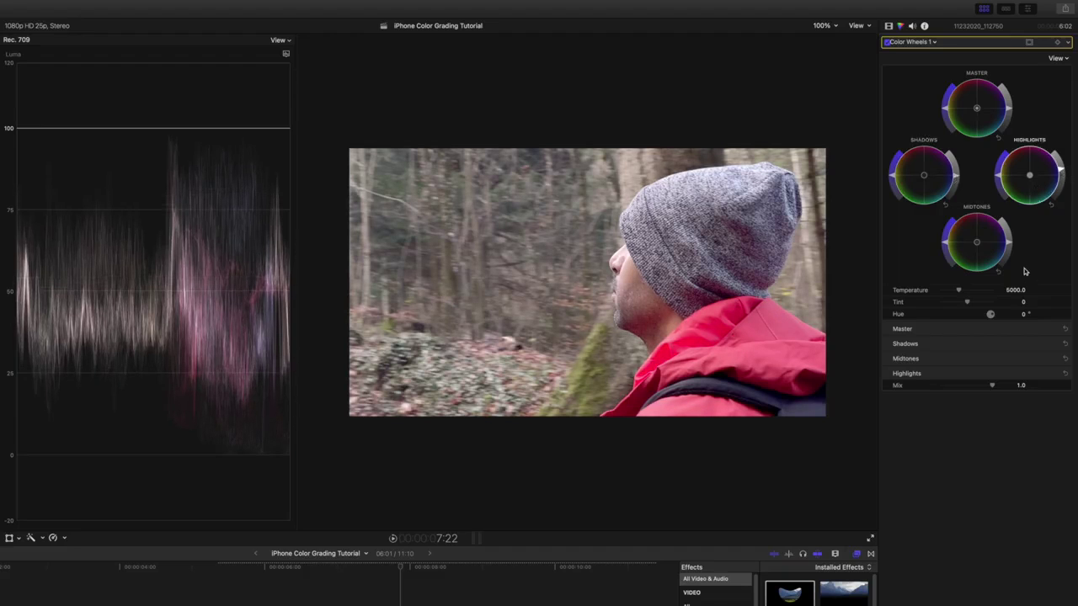
left_click_drag(1010, 246, 1010, 270)
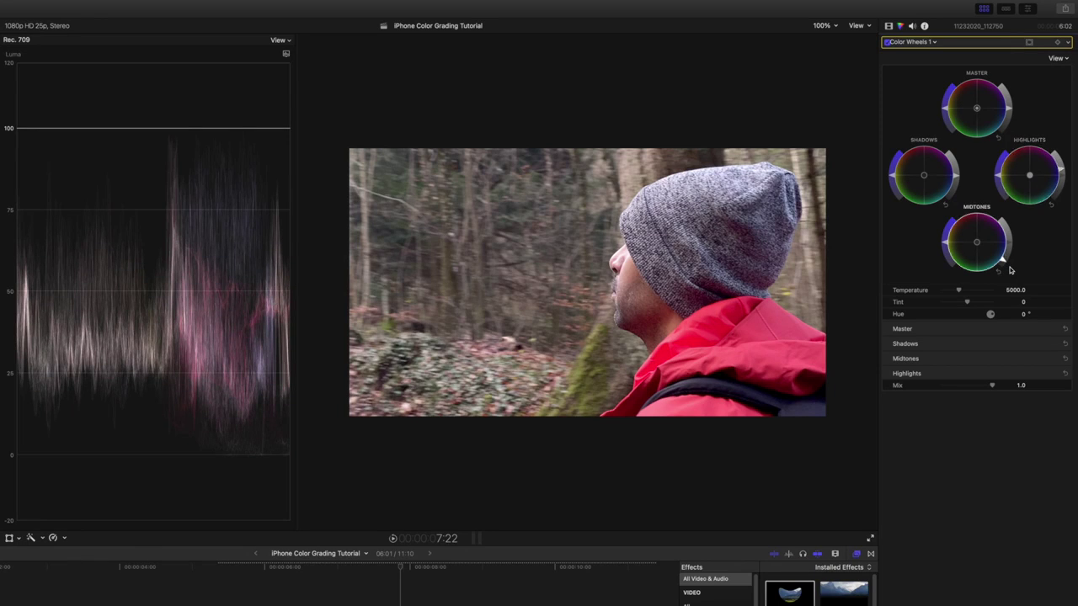
left_click(286, 55)
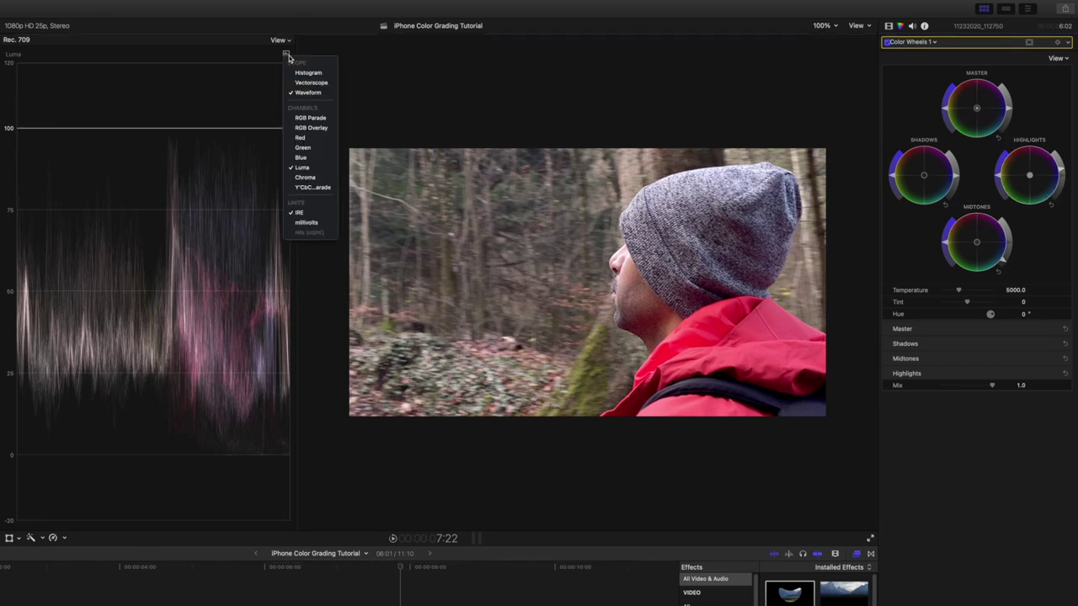
left_click(315, 118)
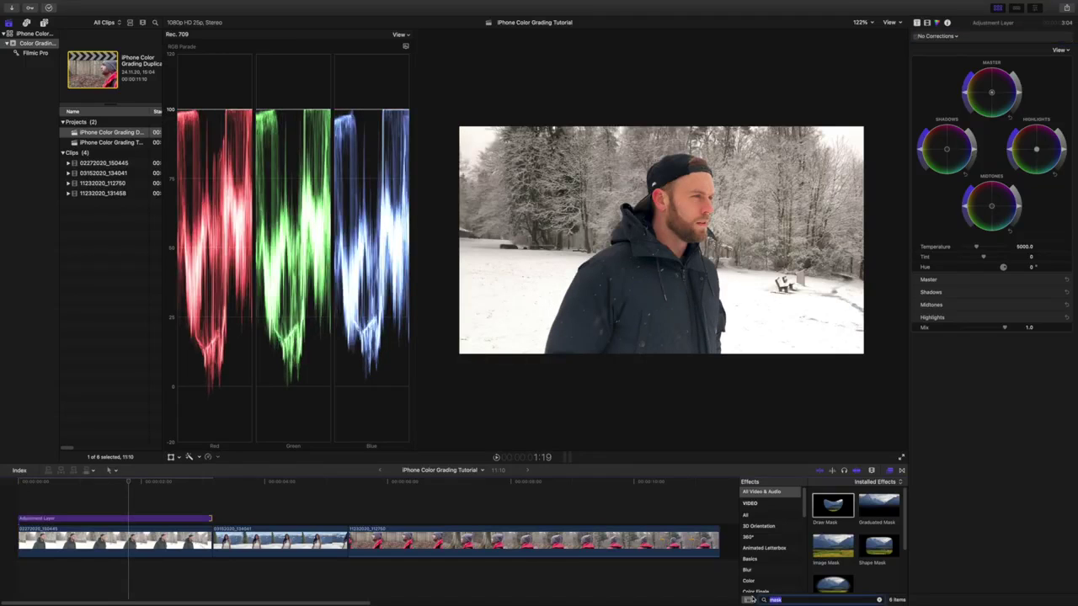
Step: Search the effects for "custom", apply Custom LUT to the adjustment layer and show its settings
type("tom")
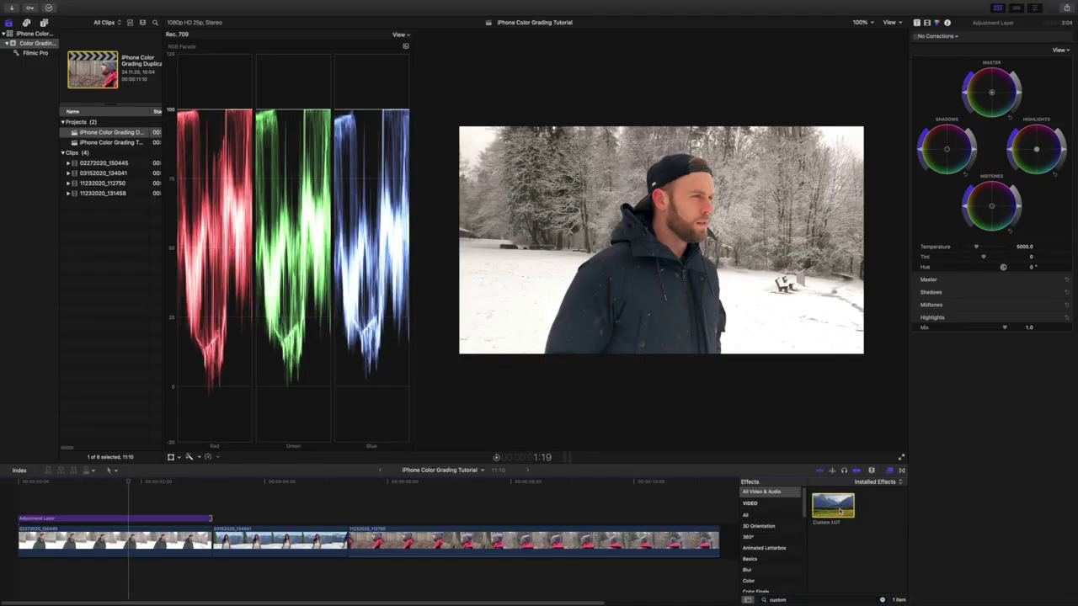
left_click_drag(139, 517, 128, 519)
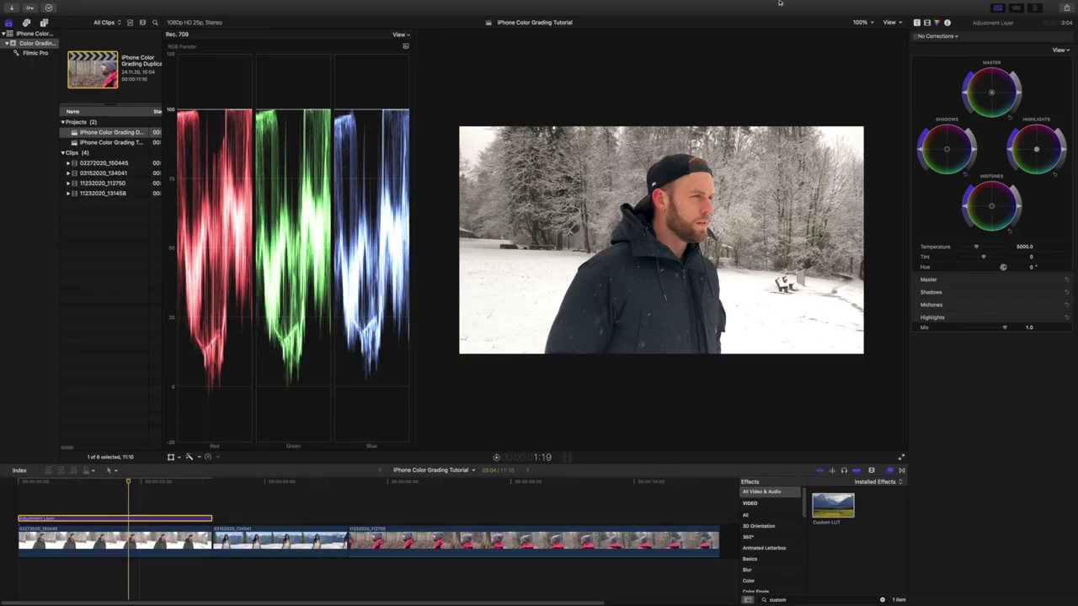
left_click(927, 23)
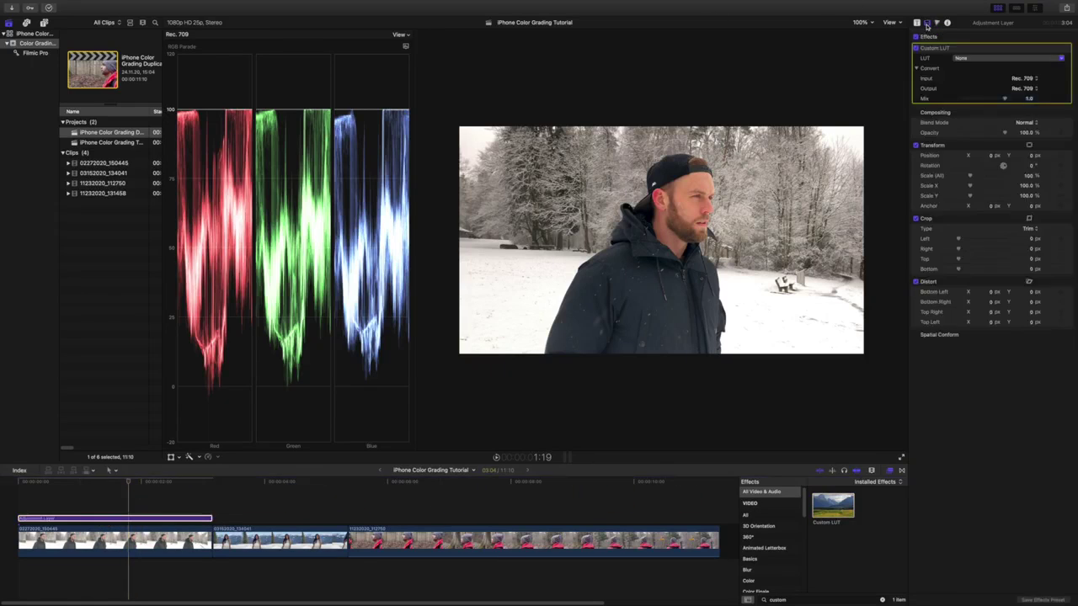
Step: Load "Cold Steel Filmic Pro Rec709 LUT 2.cube" as the custom LUT, replacing the existing item of the same name
left_click(1038, 59)
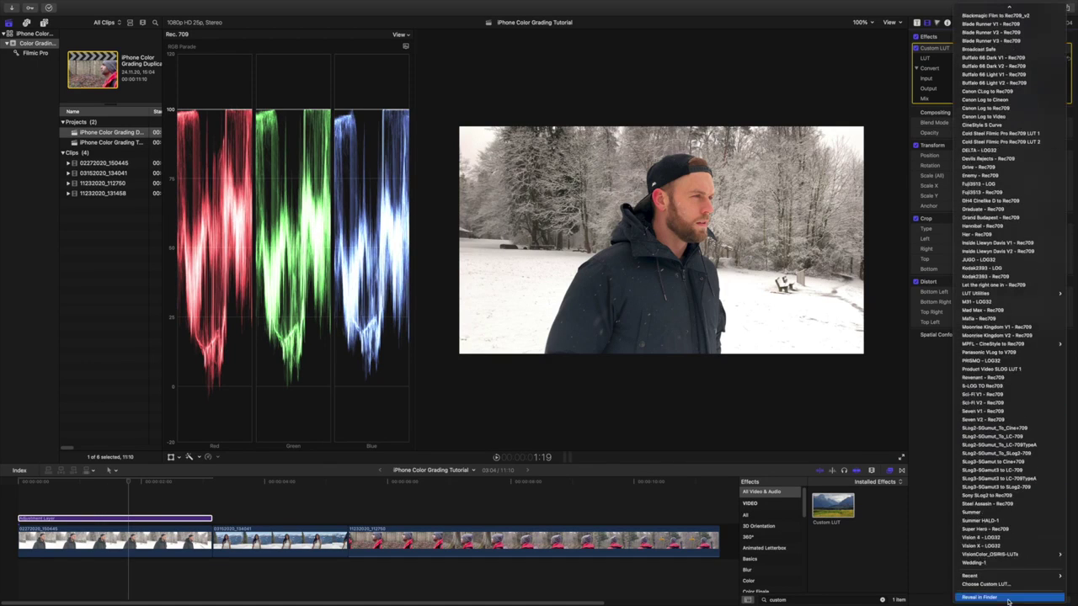
left_click(995, 585)
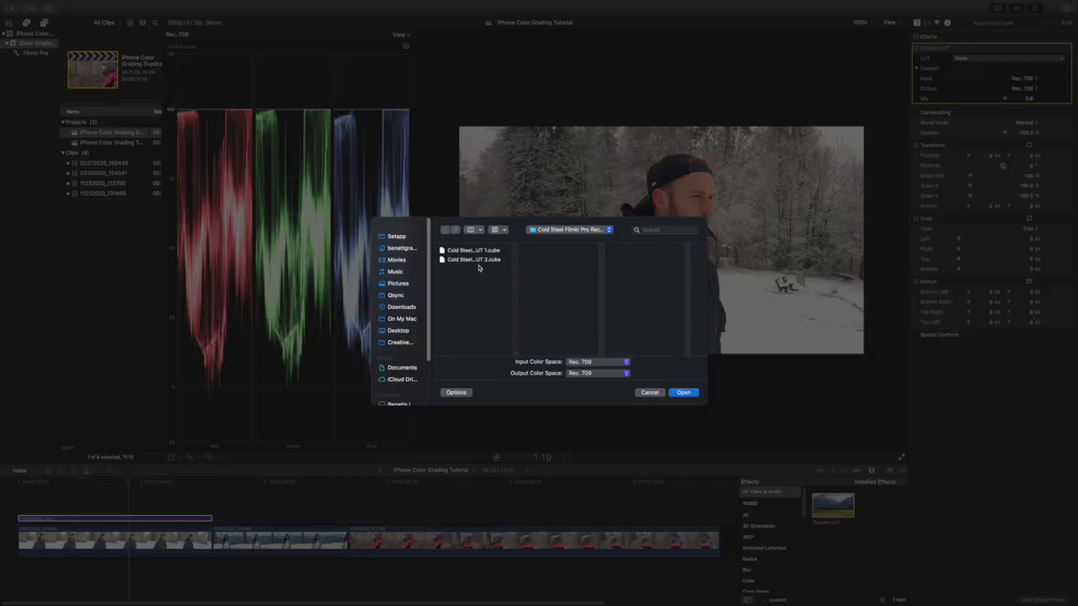
left_click(478, 260)
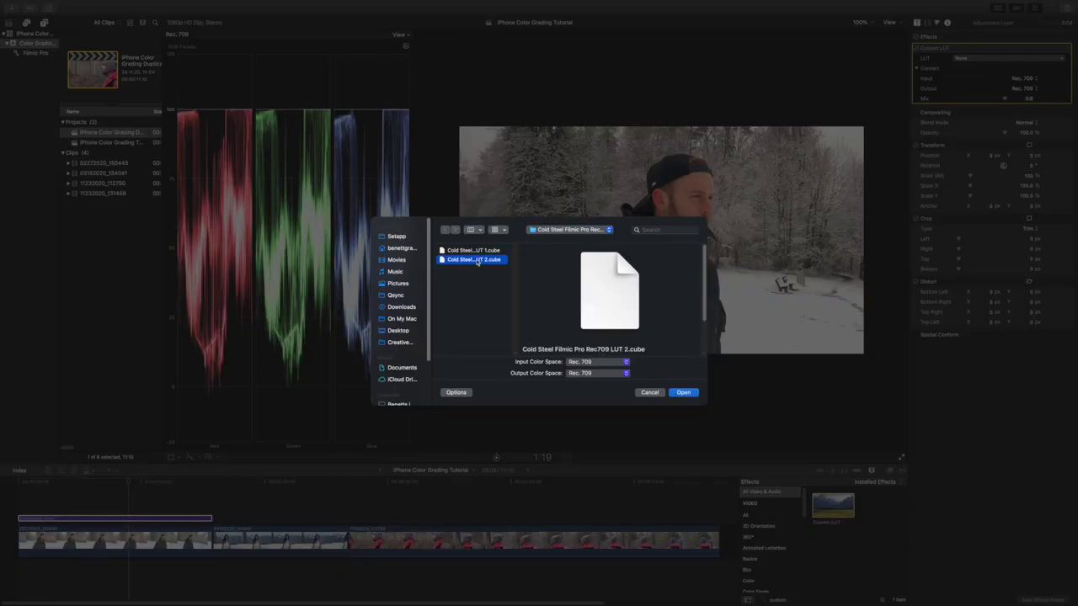
left_click(683, 394)
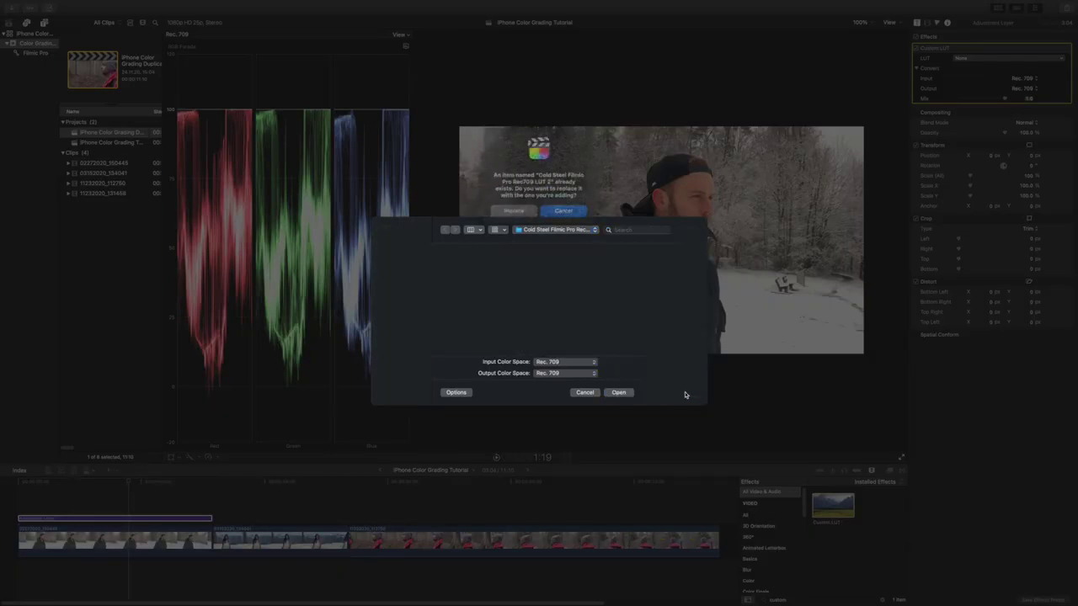
left_click(519, 213)
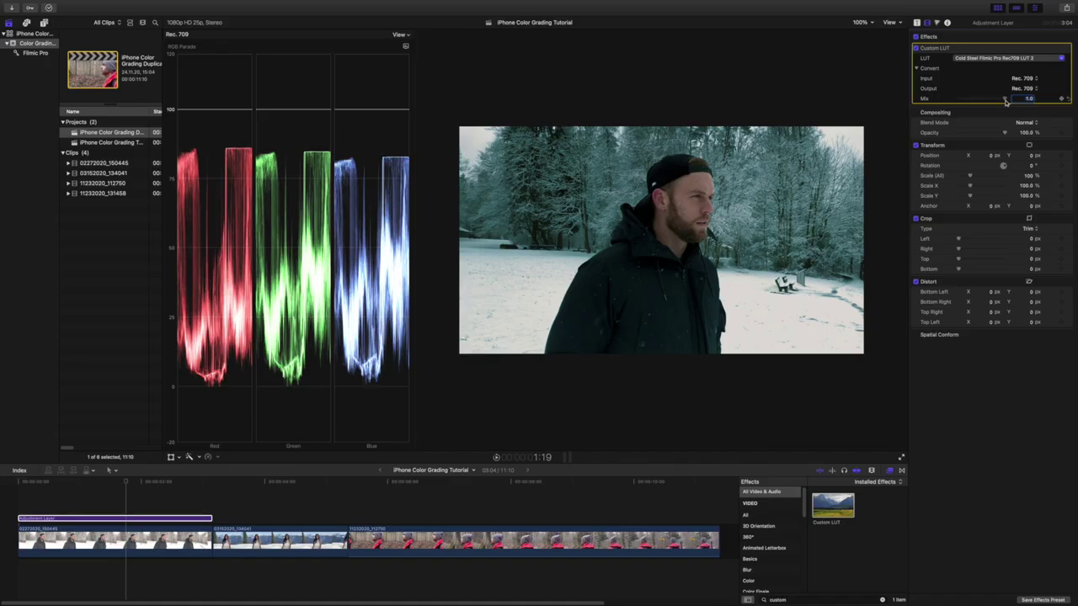
Step: Reduce the Custom LUT's mix to about 0.85 and play the graded footage
left_click_drag(1005, 101, 999, 101)
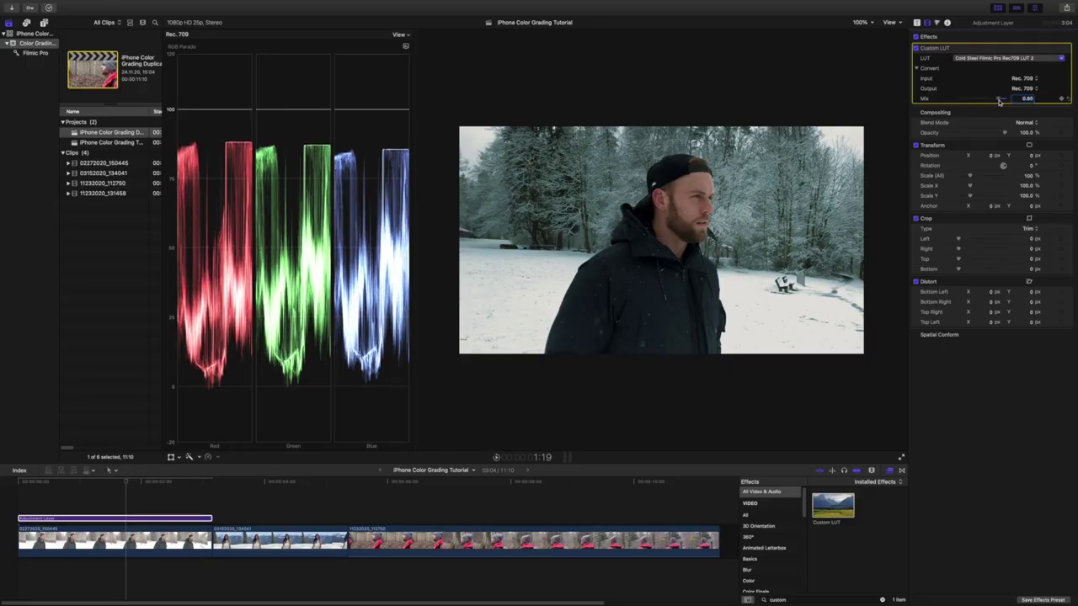
key("space")
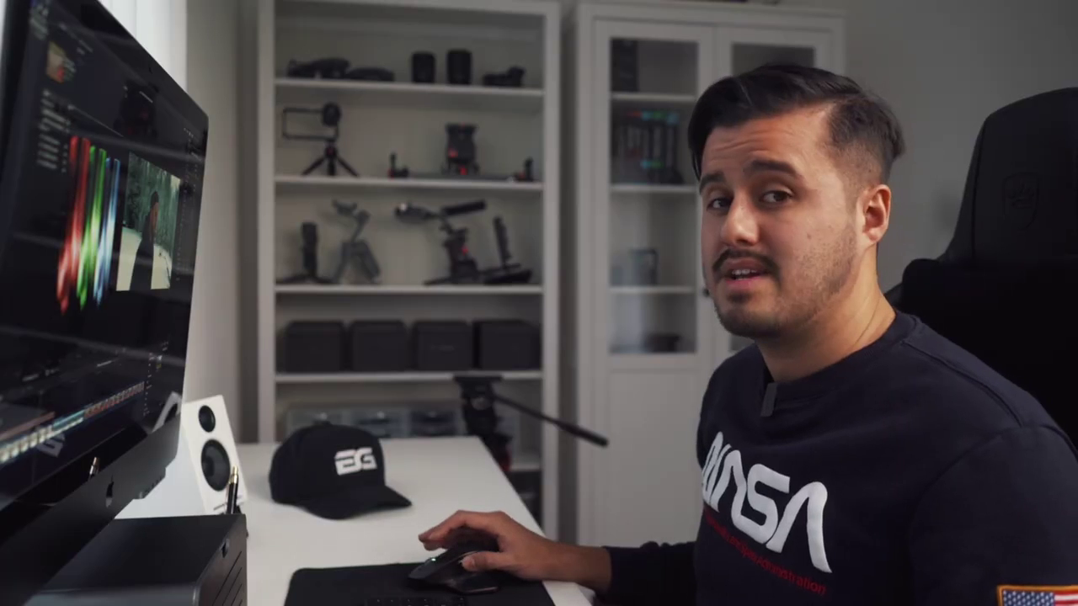